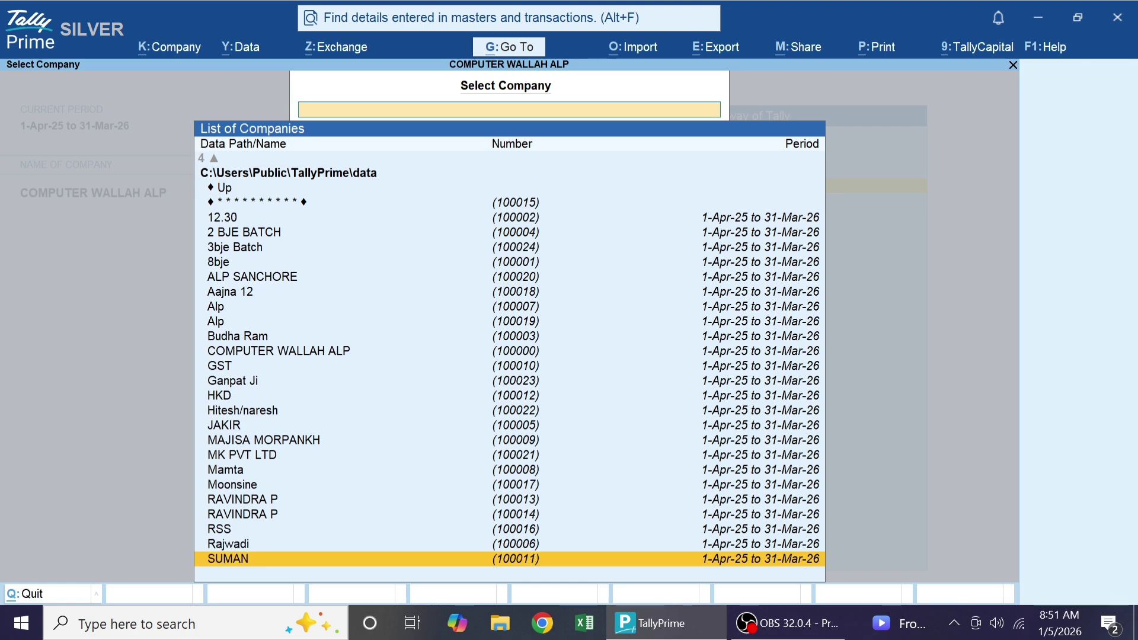
# - Find MK PVT LTD in the company list using "mk" and open it
pyautogui.press('Up')
pyautogui.press('Up')
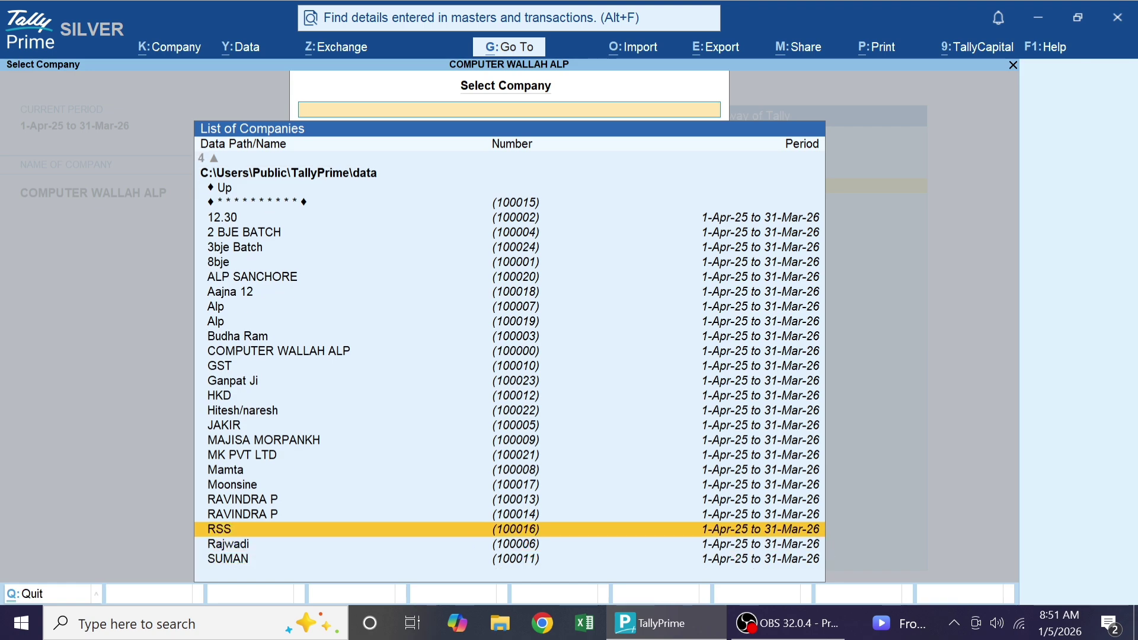
pyautogui.write('mk')
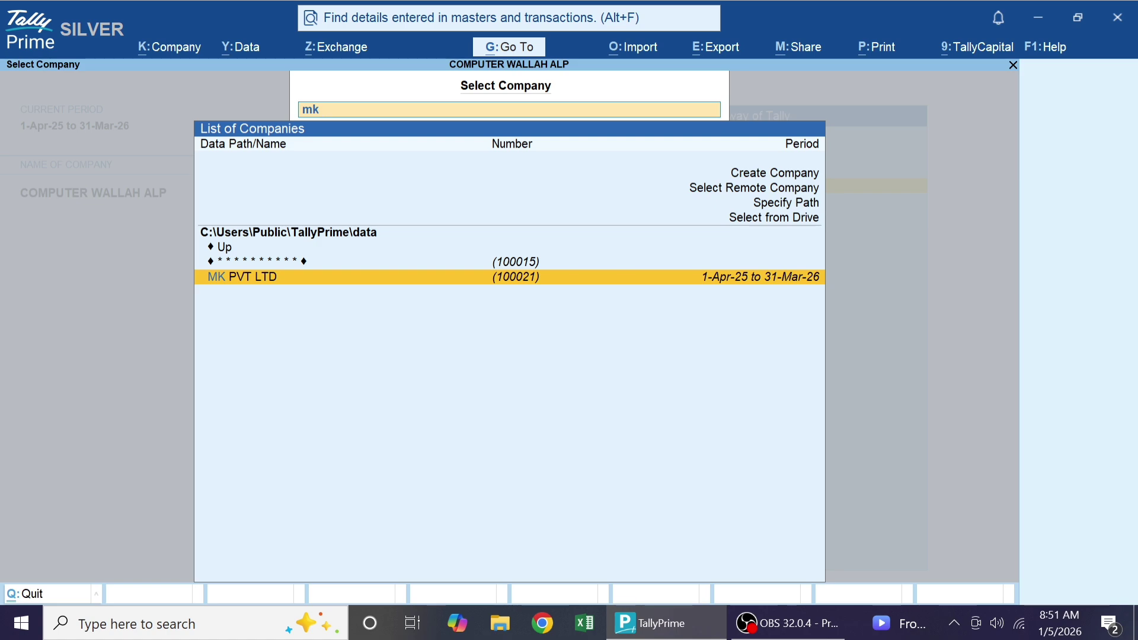
pyautogui.press('Return')
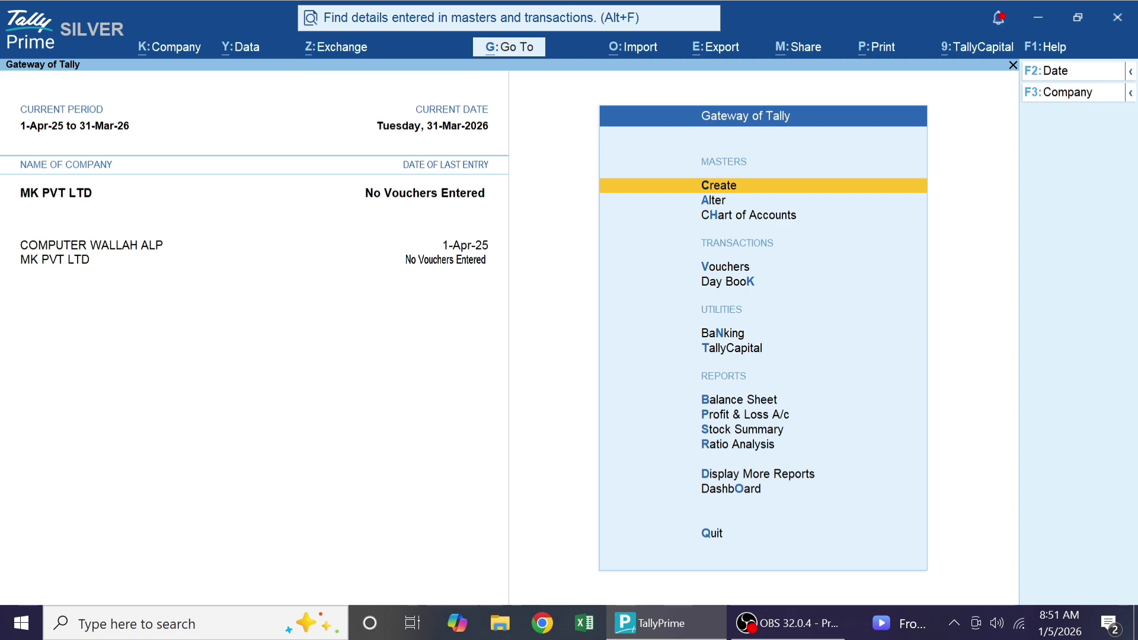
# - Open the Security and User Access settings for the company MK PVT LTD
pyautogui.press('alt')
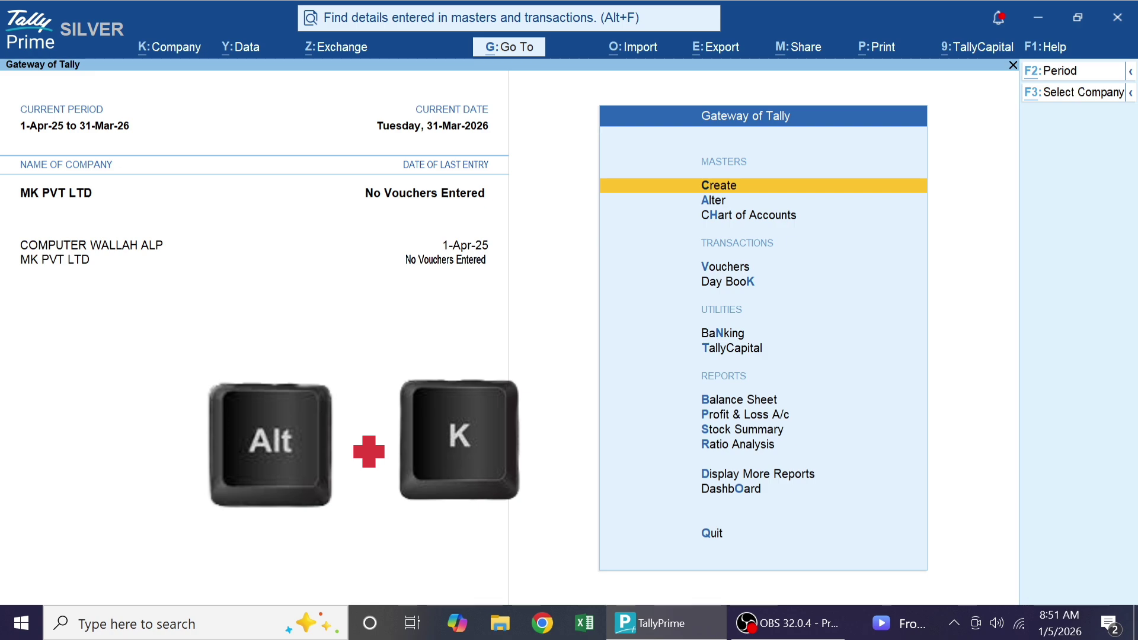
pyautogui.hotkey('alt', 'k')
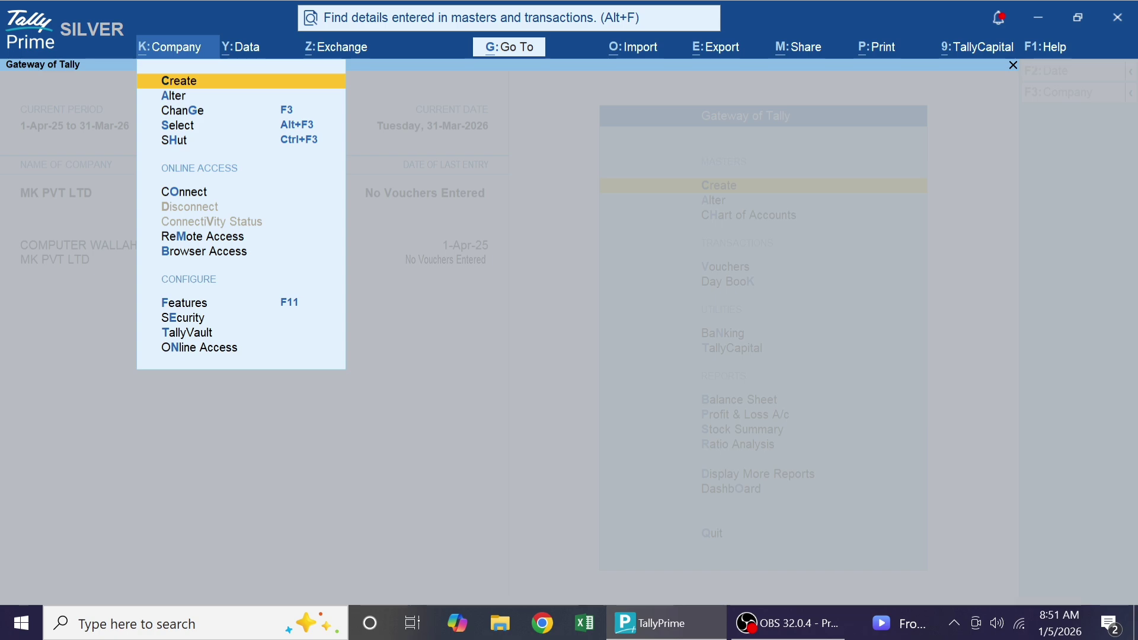
pyautogui.press('Down')
pyautogui.press('Down')
pyautogui.press('Down')
pyautogui.press('Down')
pyautogui.press('Down')
pyautogui.press('Down')
pyautogui.press('Down')
pyautogui.press('Down')
pyautogui.press('Down')
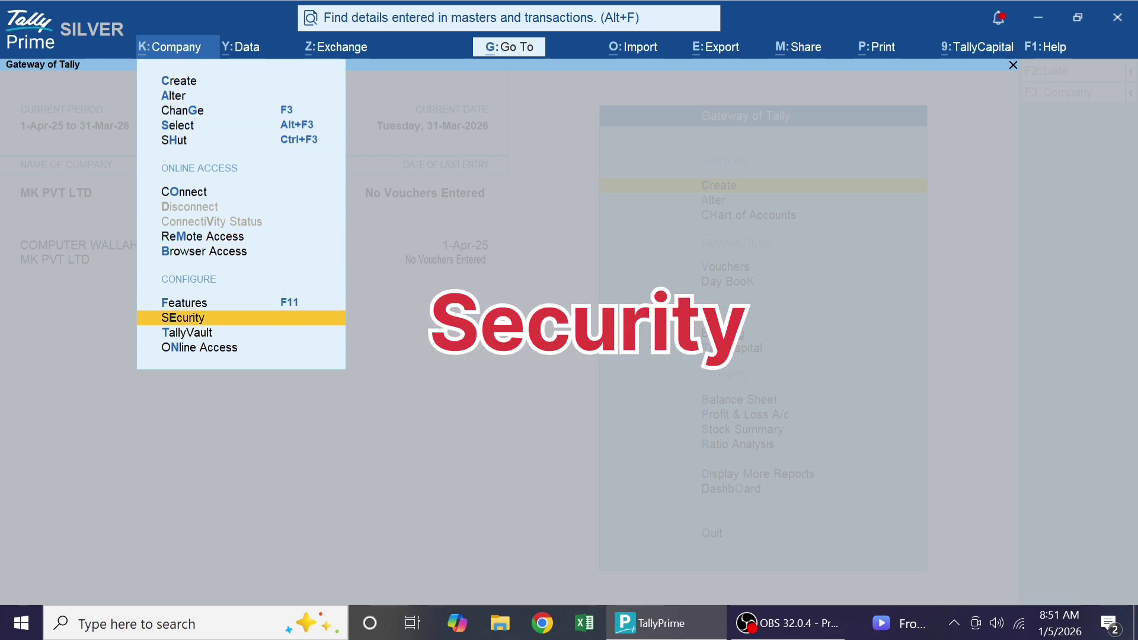
pyautogui.press('Up')
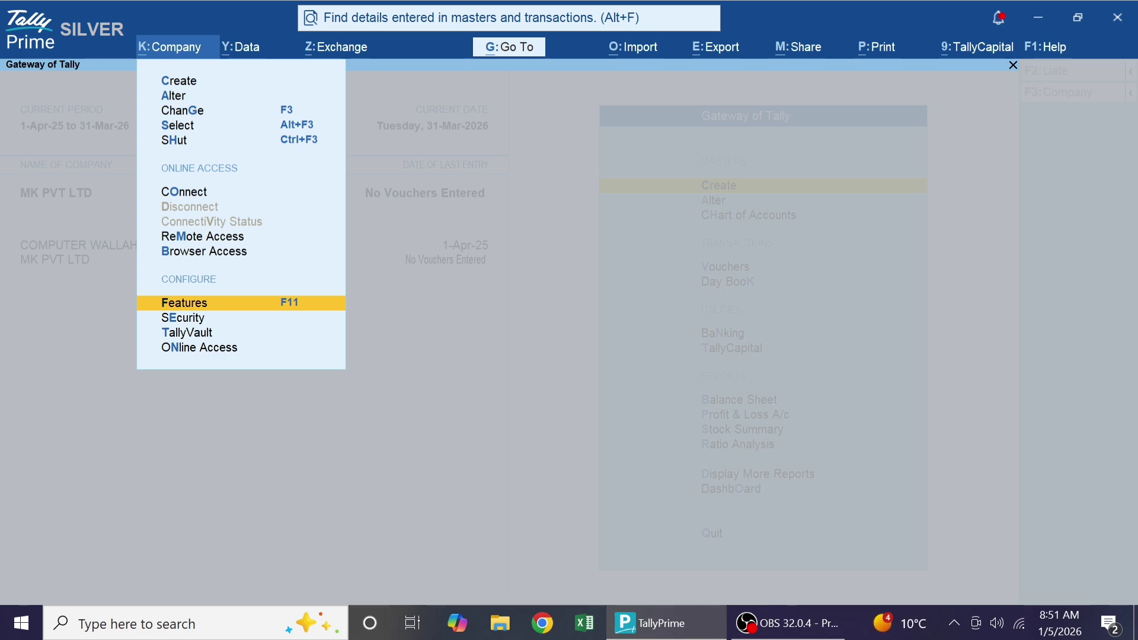
pyautogui.press('e')
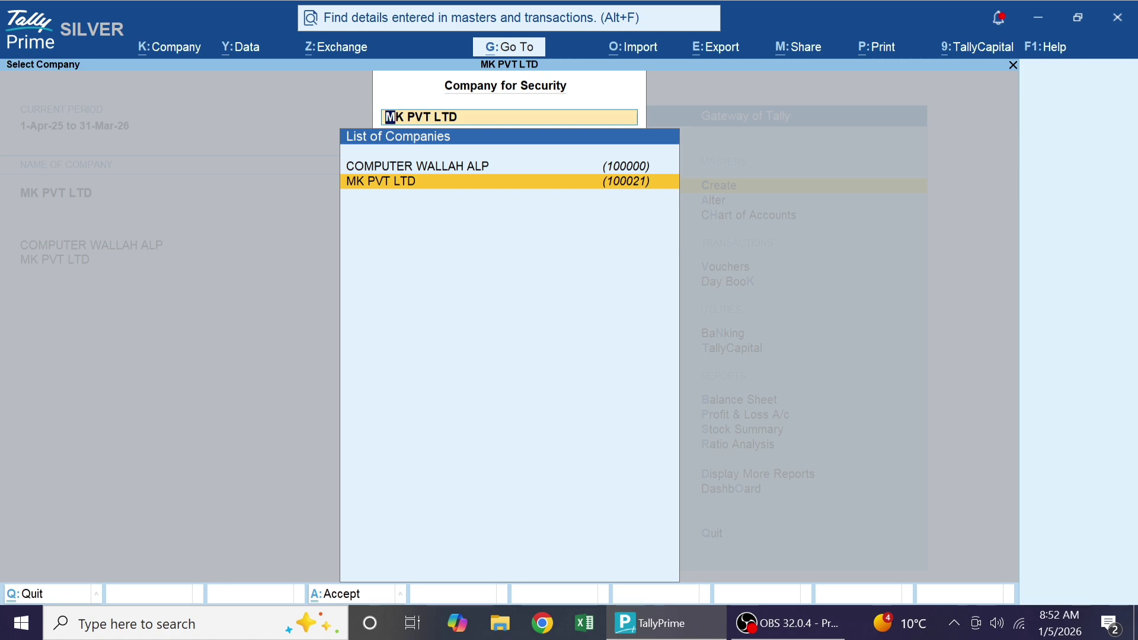
pyautogui.press('Return')
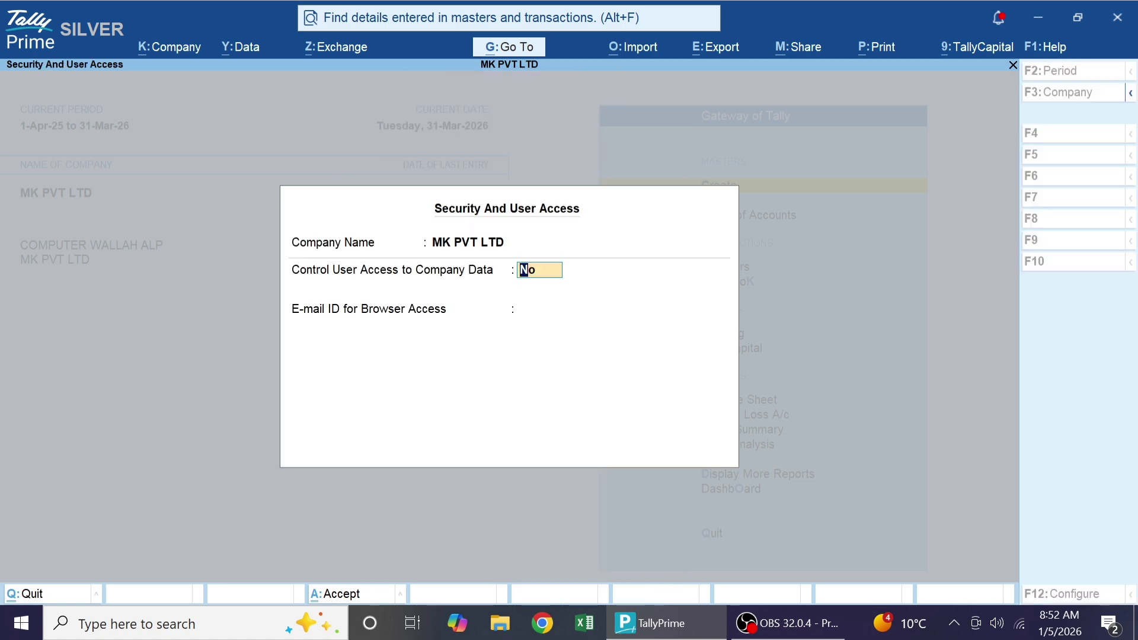
# - Set Control User Access to Company Data to Yes and enter "Mk www" as the administrator username
pyautogui.write('y')
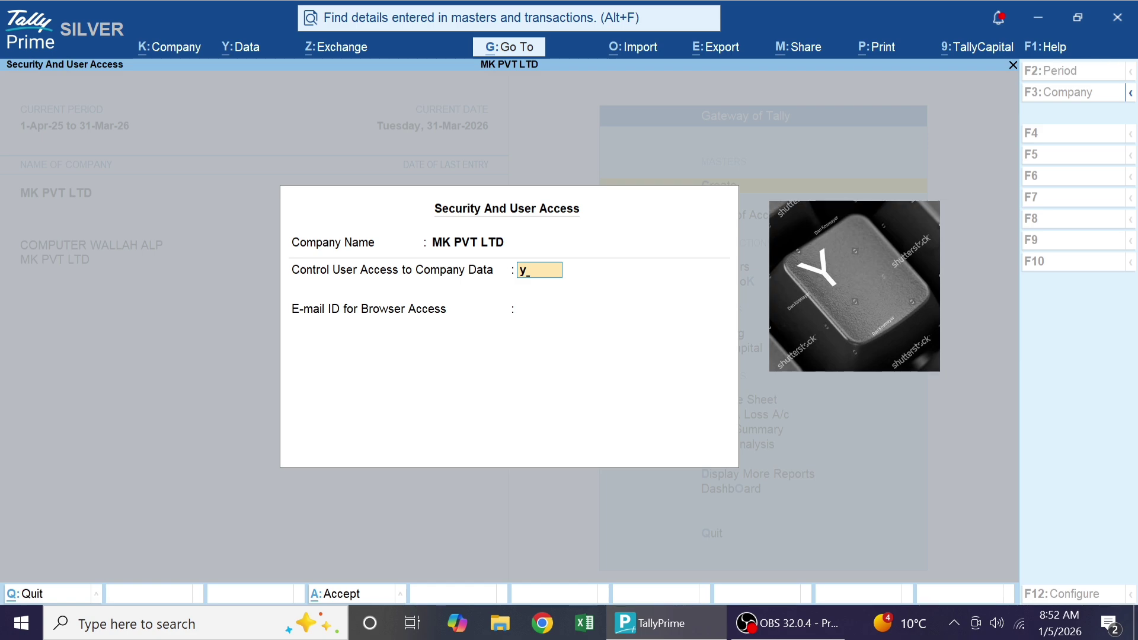
pyautogui.press('Return')
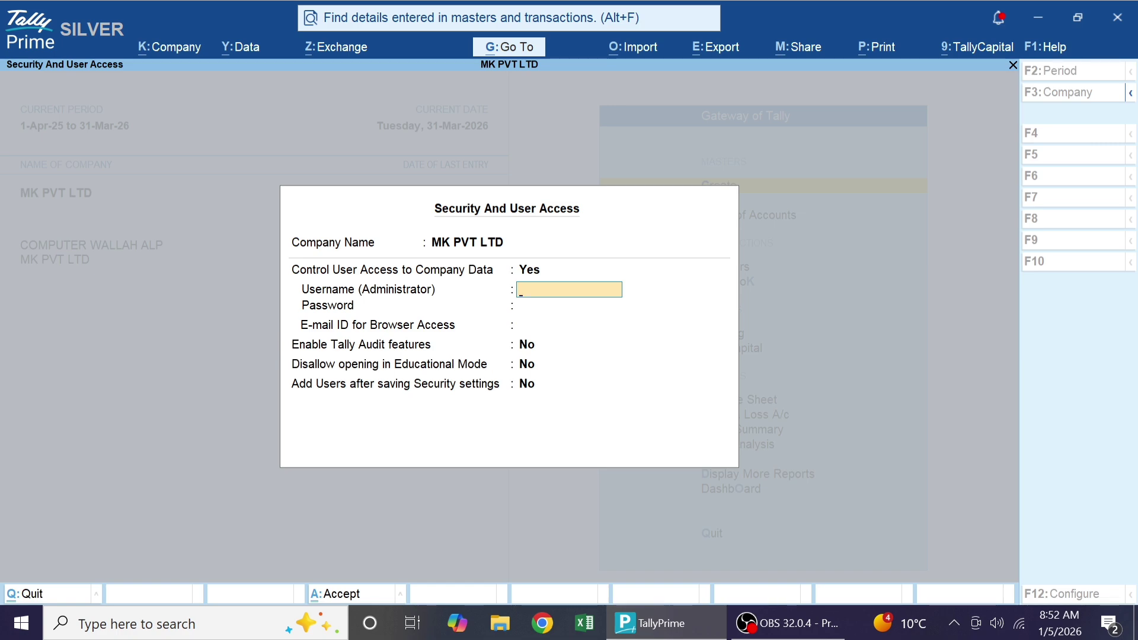
pyautogui.write('Mk www')
pyautogui.press('Return')
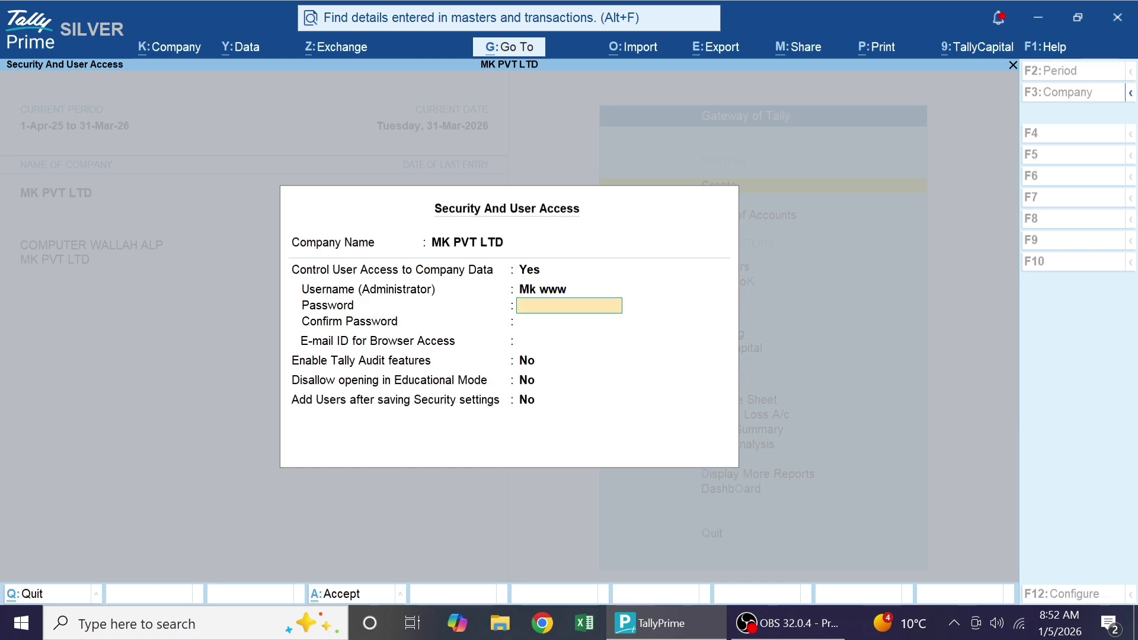
# - Enter the administrator password, repeat it in the confirmation field and acknowledge the forgotten-password warning
pyautogui.write('**')
pyautogui.press('BackSpace')
pyautogui.press('BackSpace')
pyautogui.write('******')
pyautogui.press('Return')
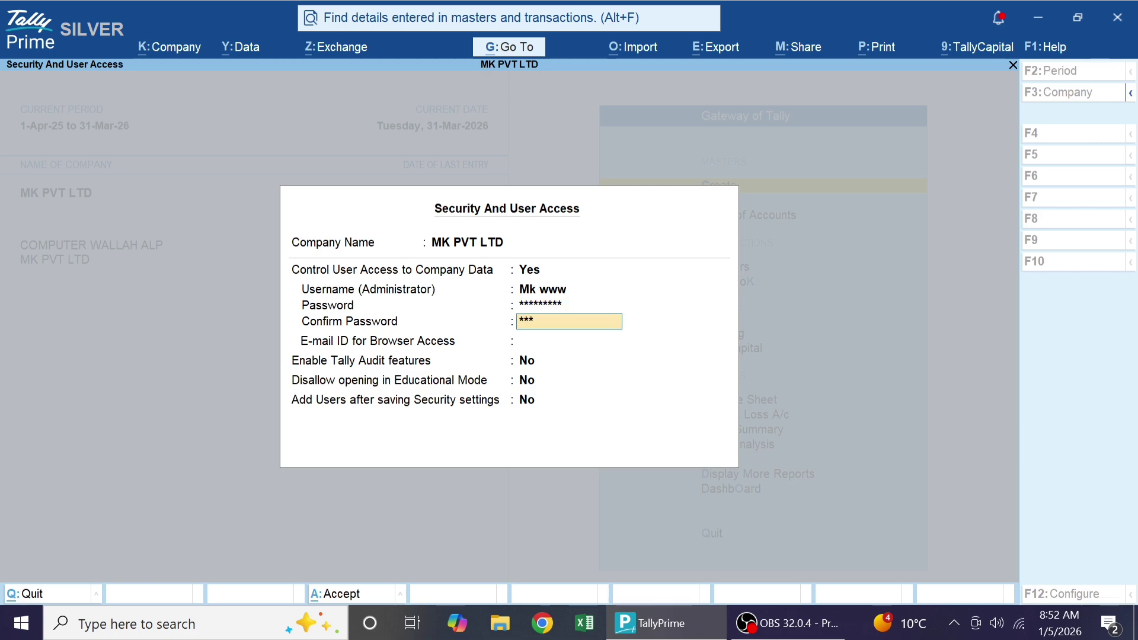
pyautogui.write('********')
pyautogui.press('Return')
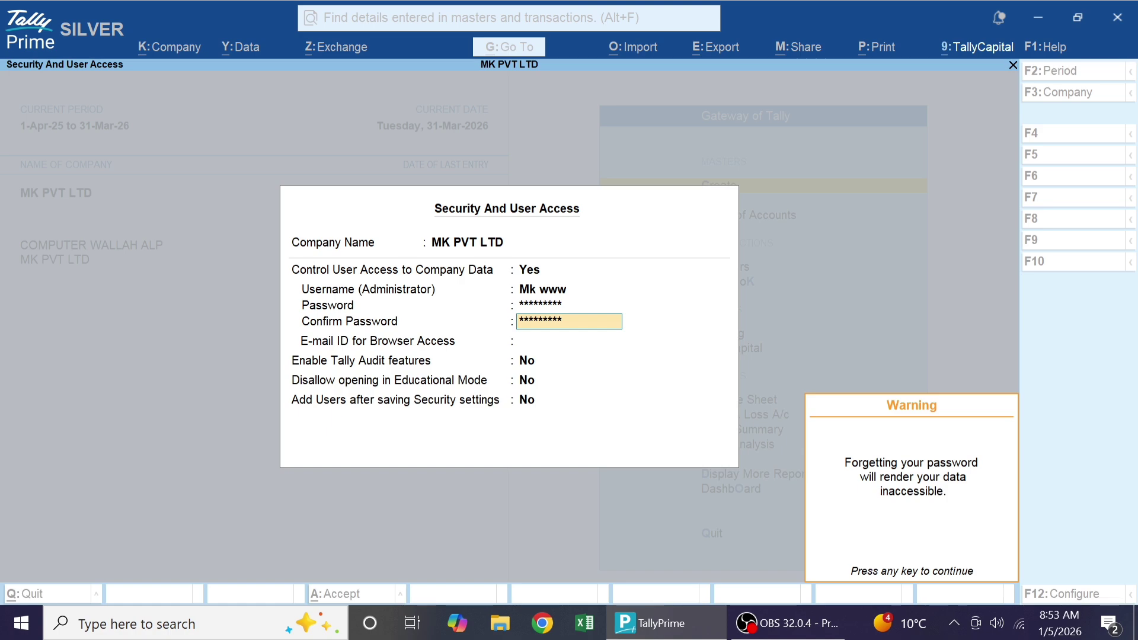
pyautogui.press('Return')
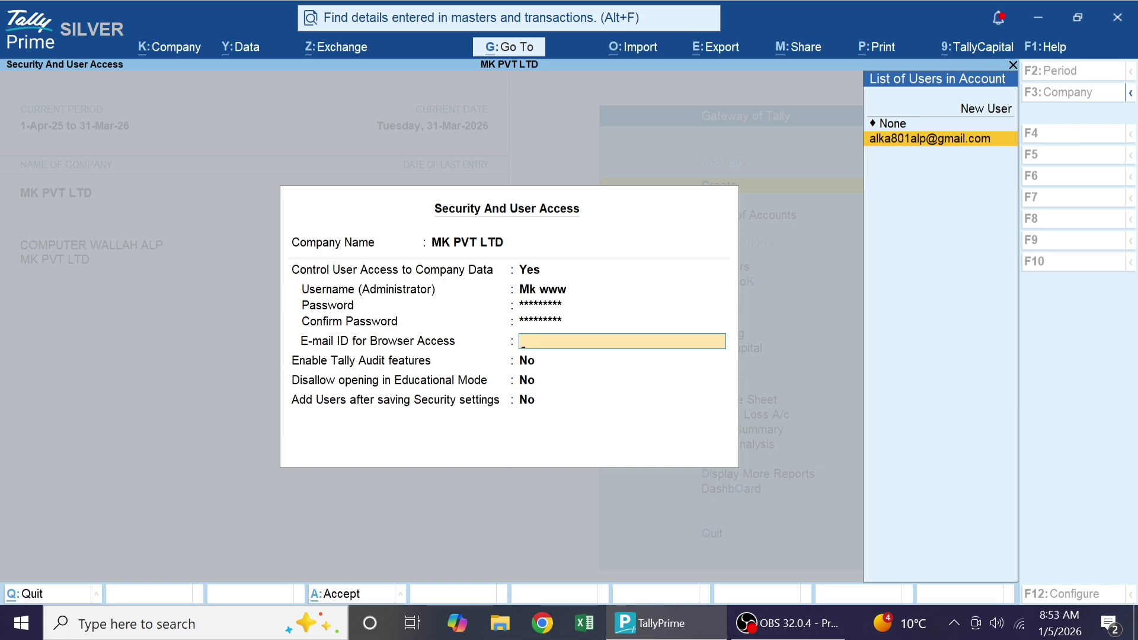
# - Choose None as the browser access e-mail, accept No for the remaining security options, and save the settings, returning to the Gateway of Tally
pyautogui.press('Up')
pyautogui.press('Return')
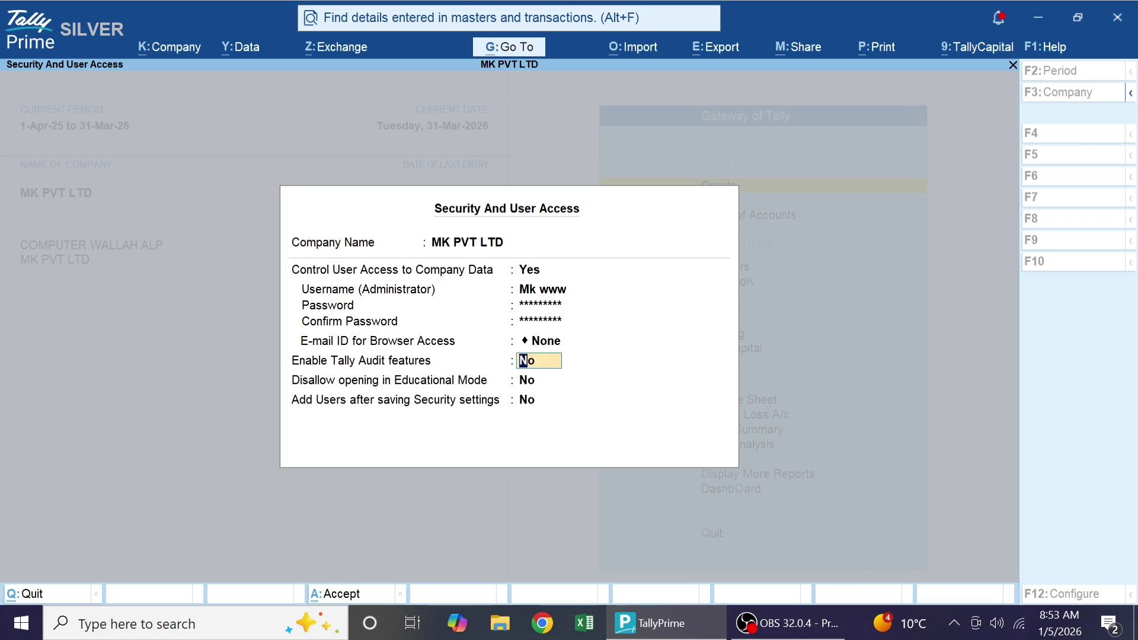
pyautogui.press('t')
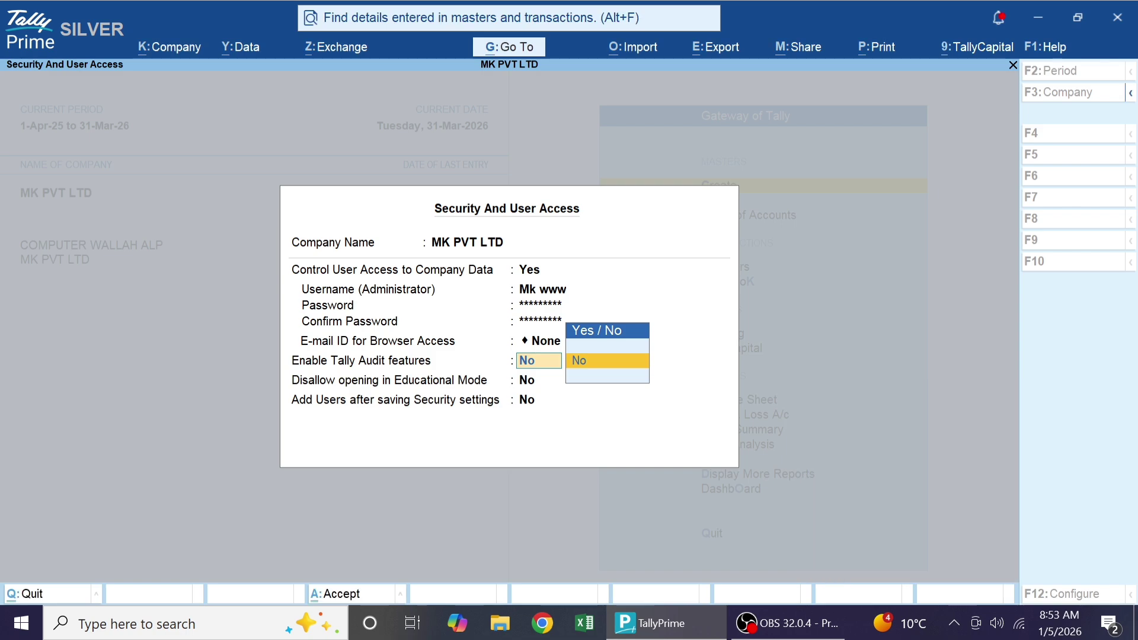
pyautogui.press('Return')
pyautogui.press('Return')
pyautogui.press('Return')
pyautogui.press('Return')
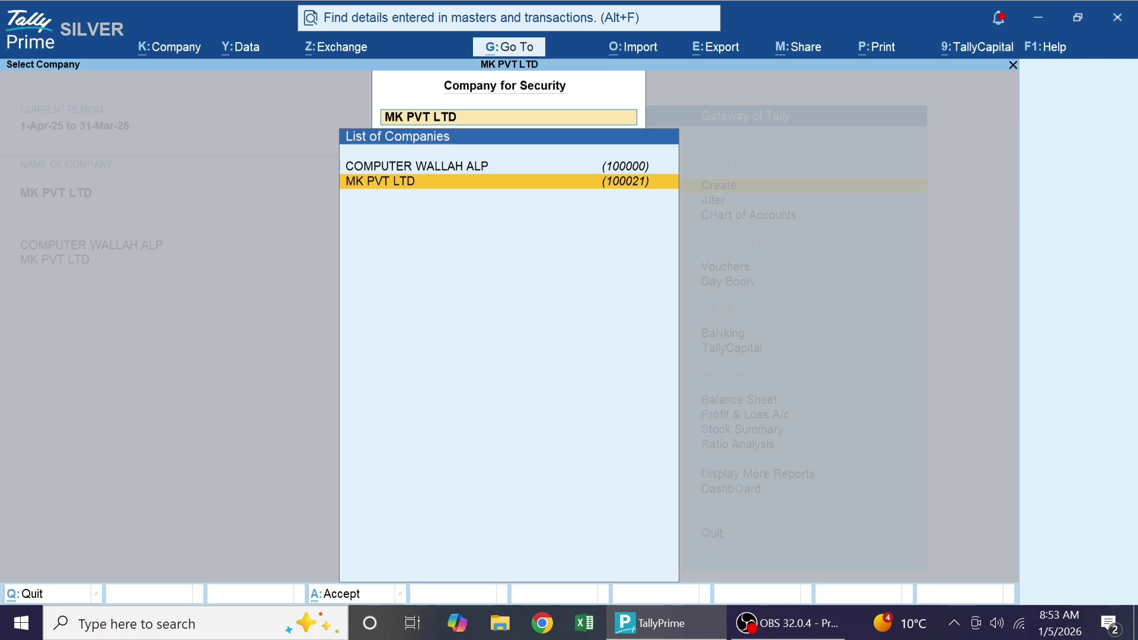
pyautogui.press('Escape')
pyautogui.press('Escape')
# - Shut the company MK PVT LTD and confirm closing it
pyautogui.press('F3')
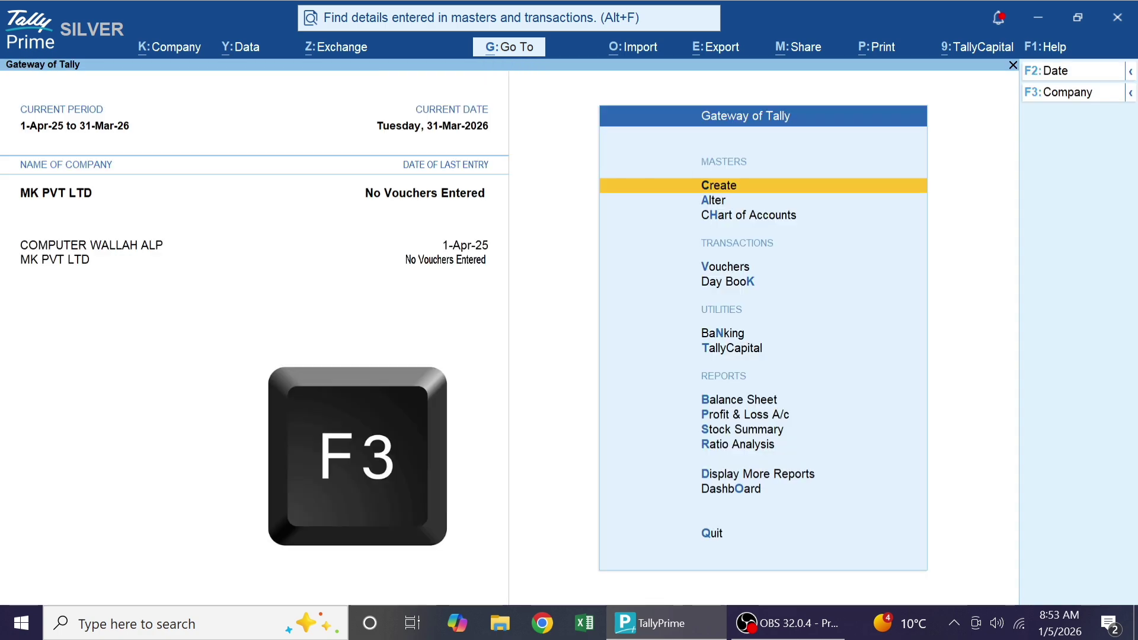
pyautogui.press('F3')
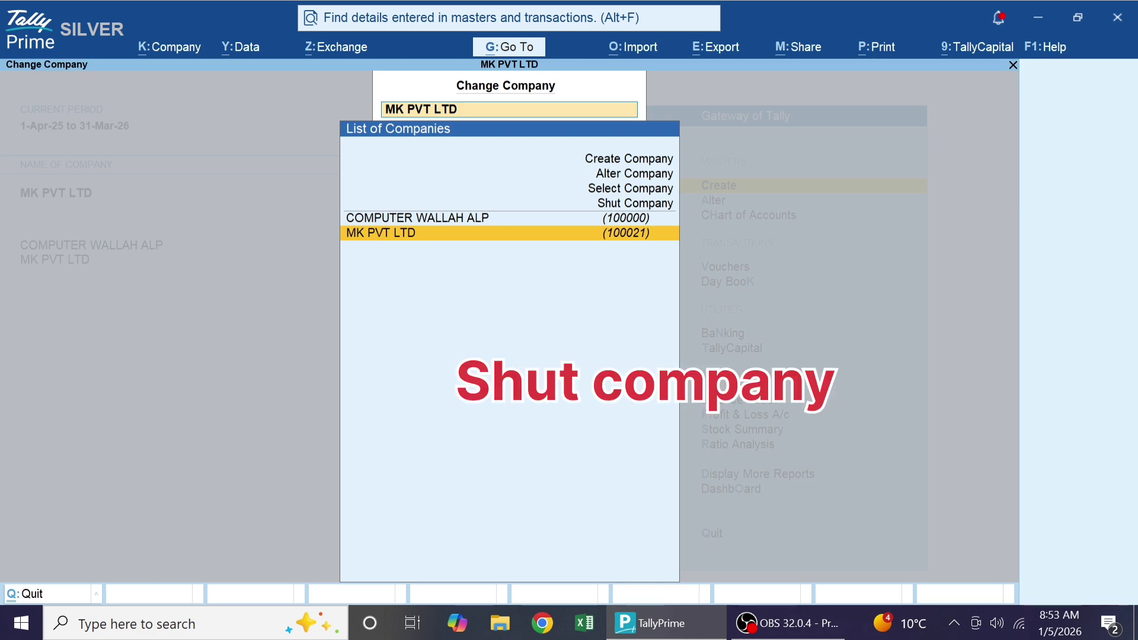
pyautogui.press('Up')
pyautogui.press('Up')
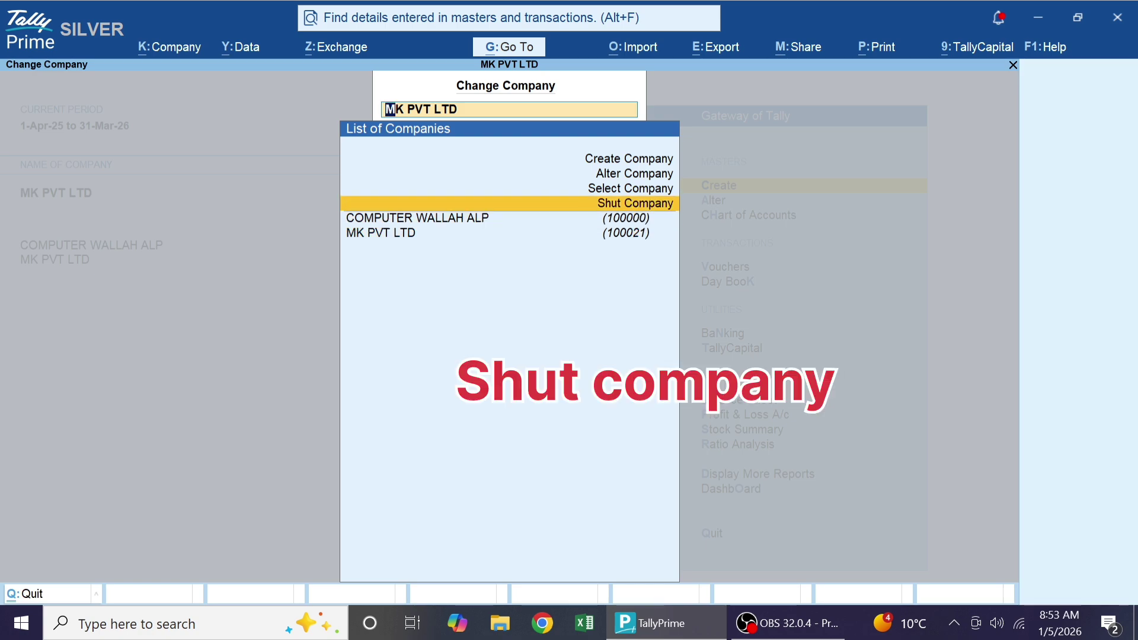
pyautogui.press('Return')
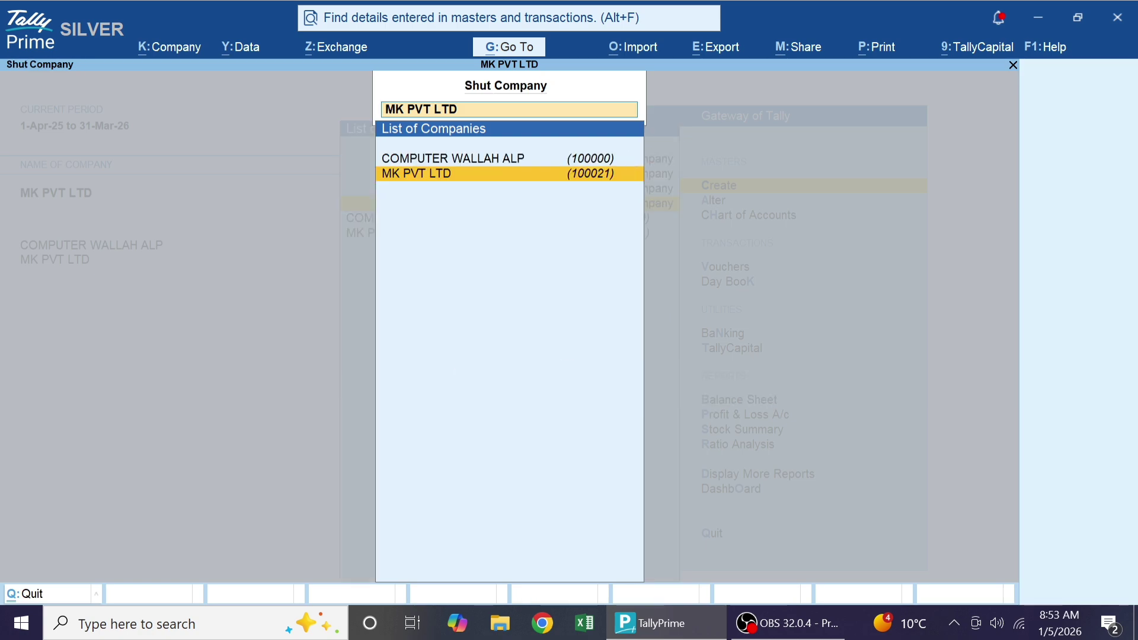
pyautogui.press('Return')
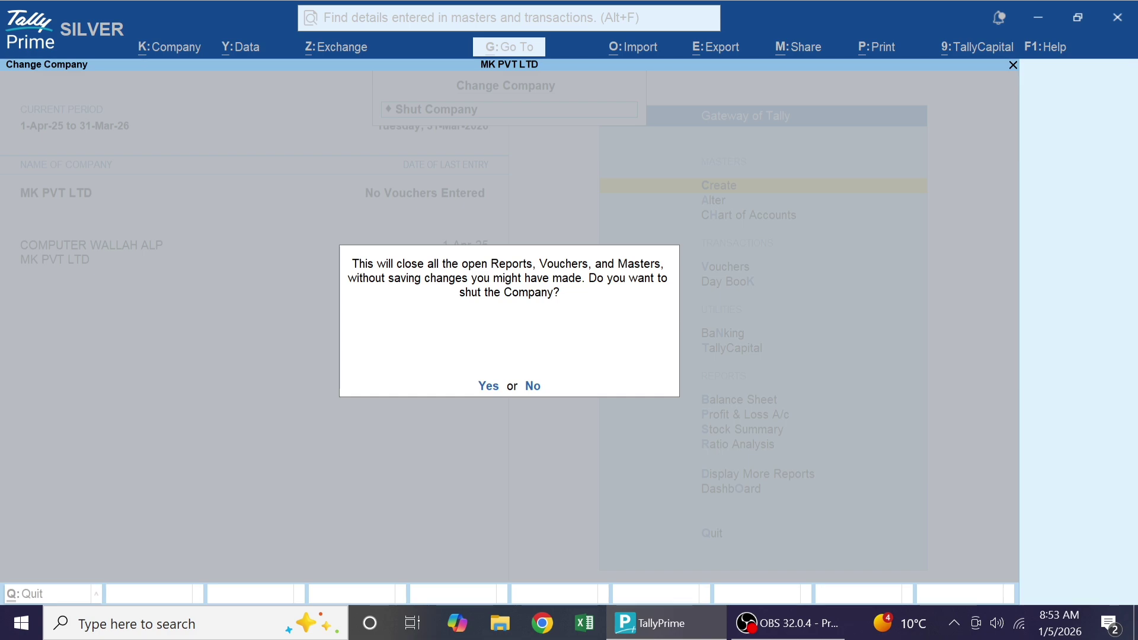
pyautogui.press('Return')
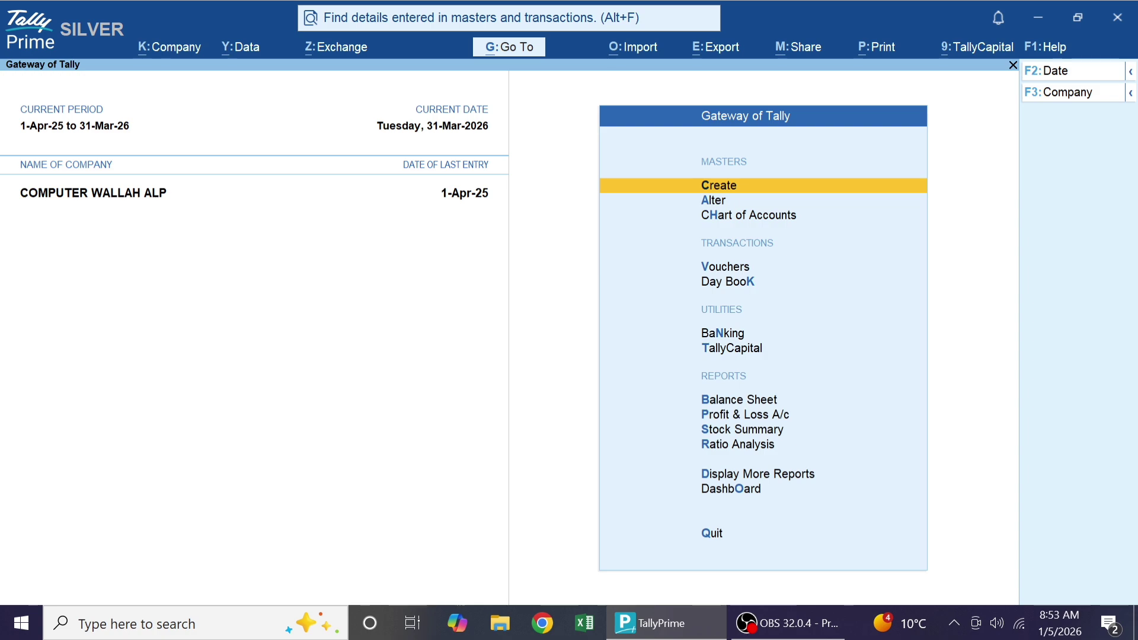
# - Select the company MK PVT LTD again by filtering the company list with "mk"
pyautogui.press('F3')
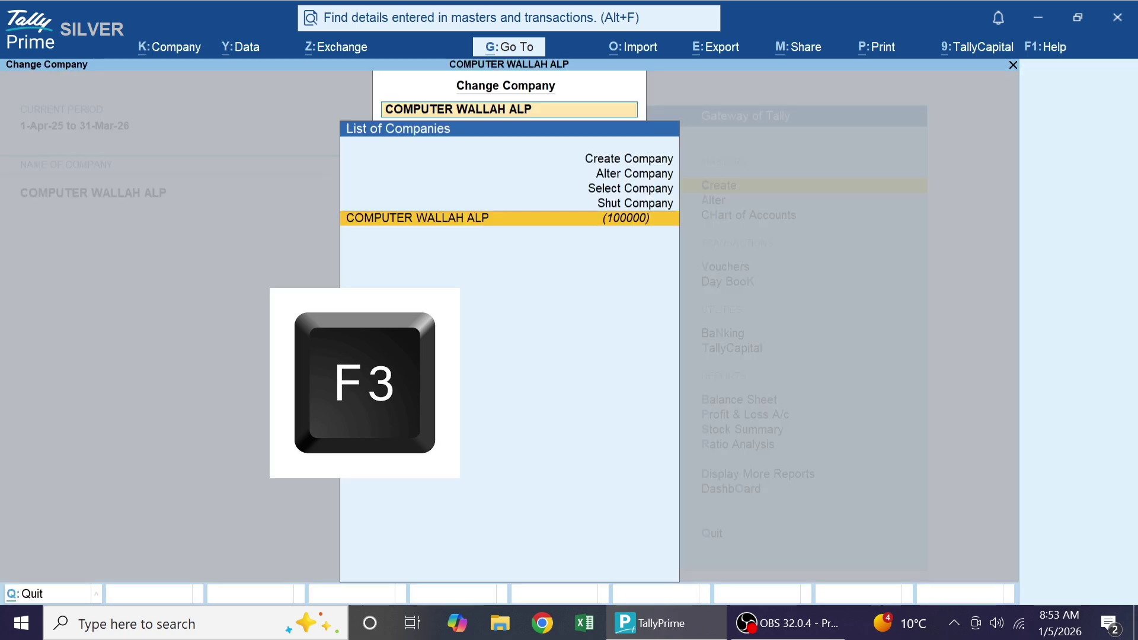
pyautogui.press('Up')
pyautogui.press('Up')
pyautogui.press('Up')
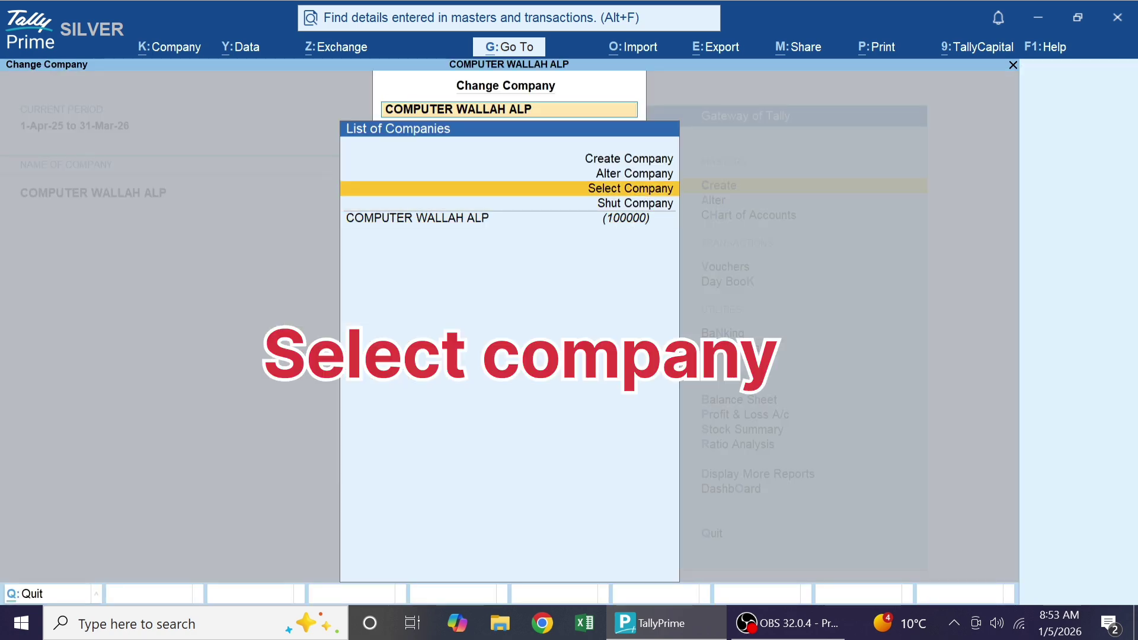
pyautogui.press('Down')
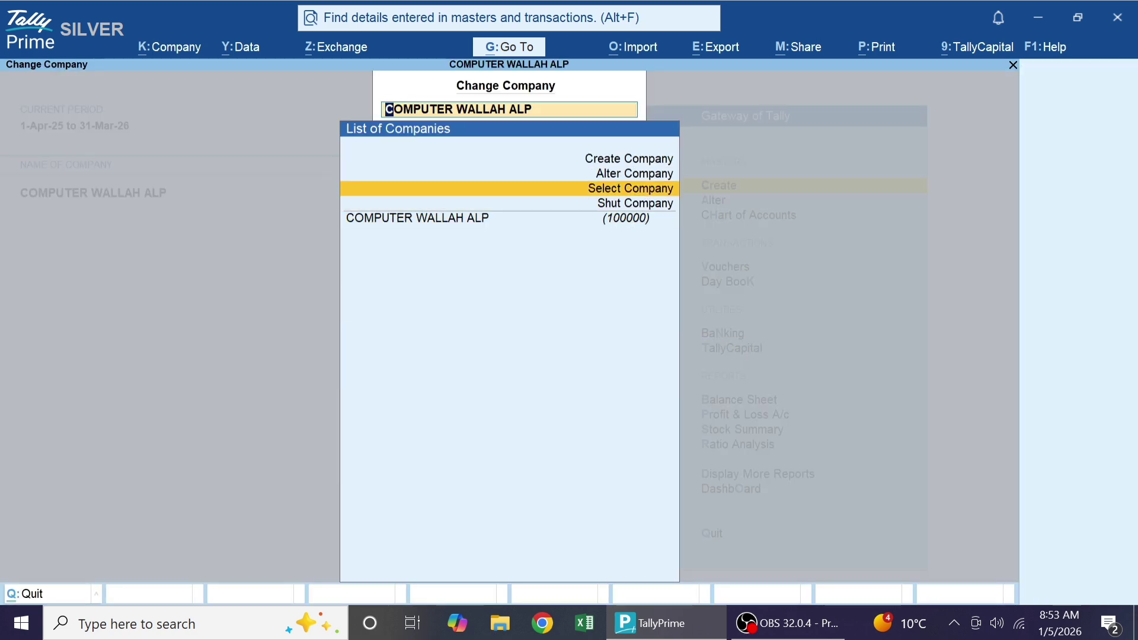
pyautogui.press('Return')
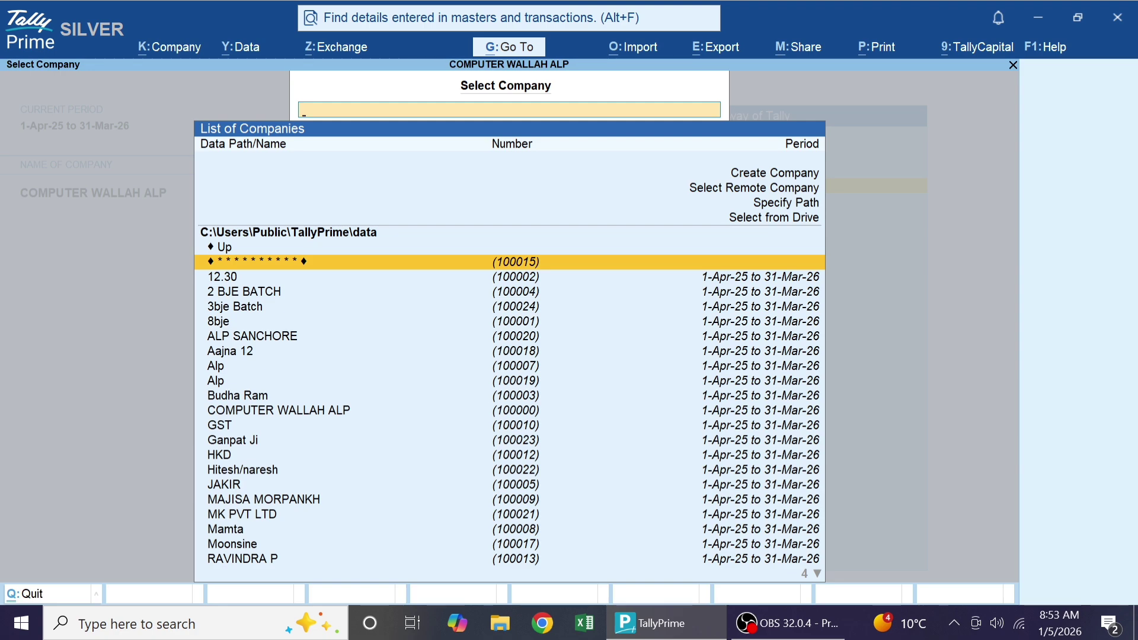
pyautogui.write('mk')
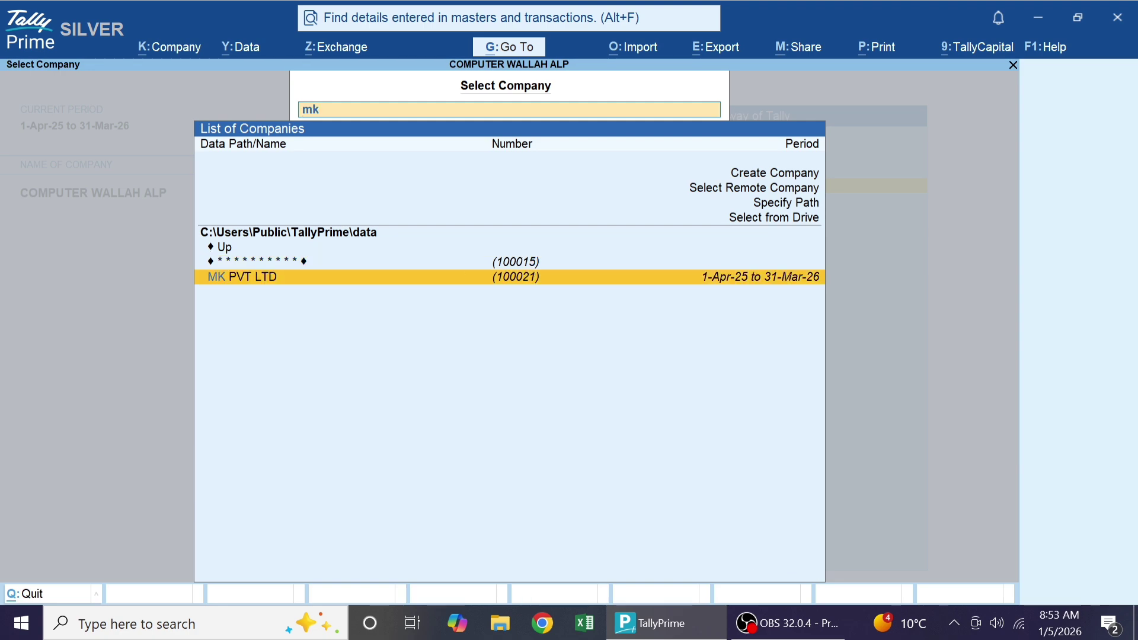
pyautogui.press('Return')
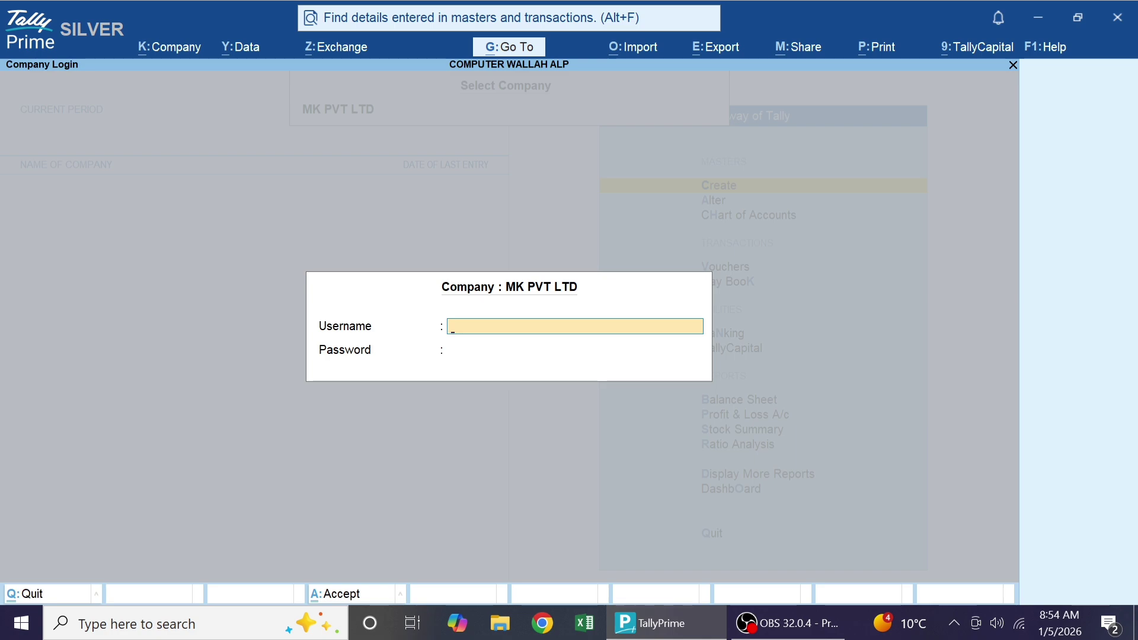
# - Log in to MK PVT LTD with the username "Mk www" and the administrator password
pyautogui.write('Mk www')
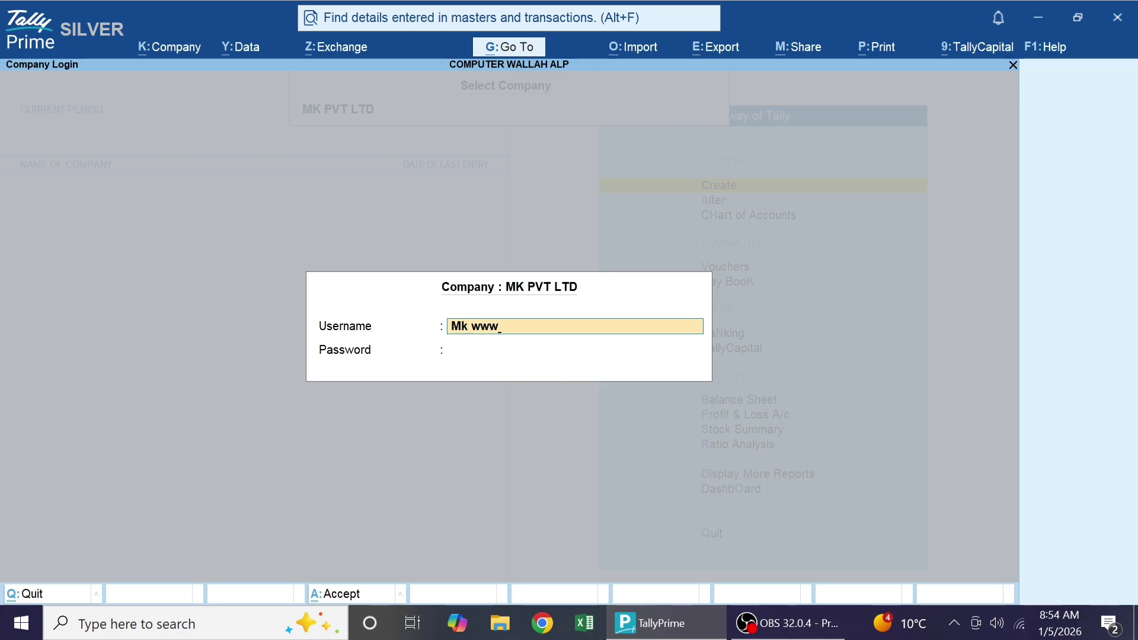
pyautogui.press('Return')
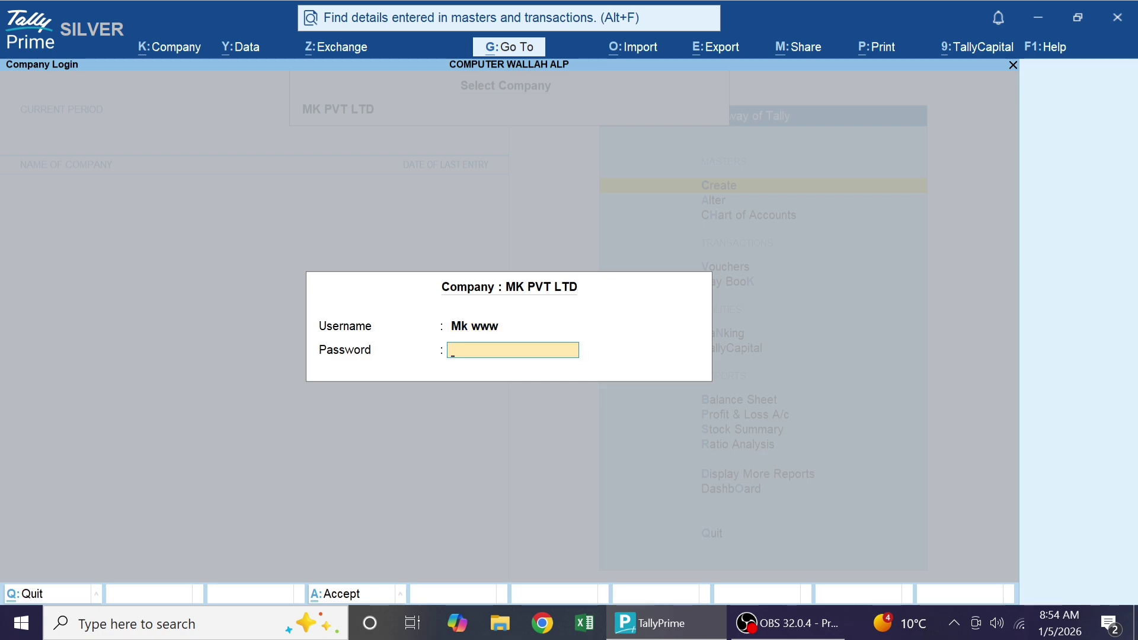
pyautogui.write('*********')
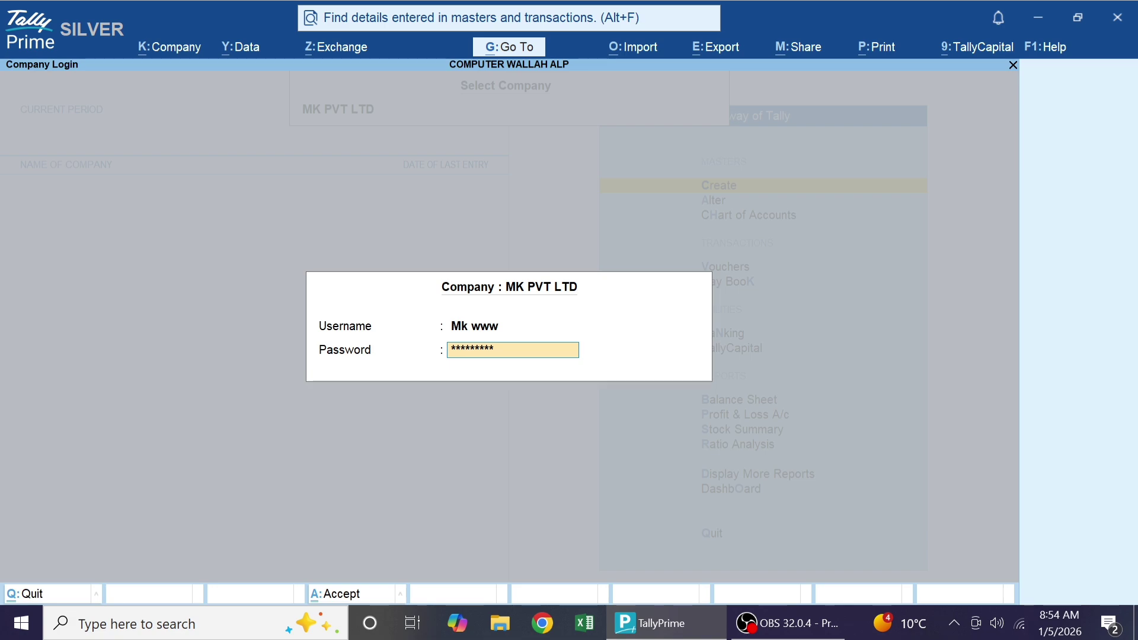
pyautogui.press('Return')
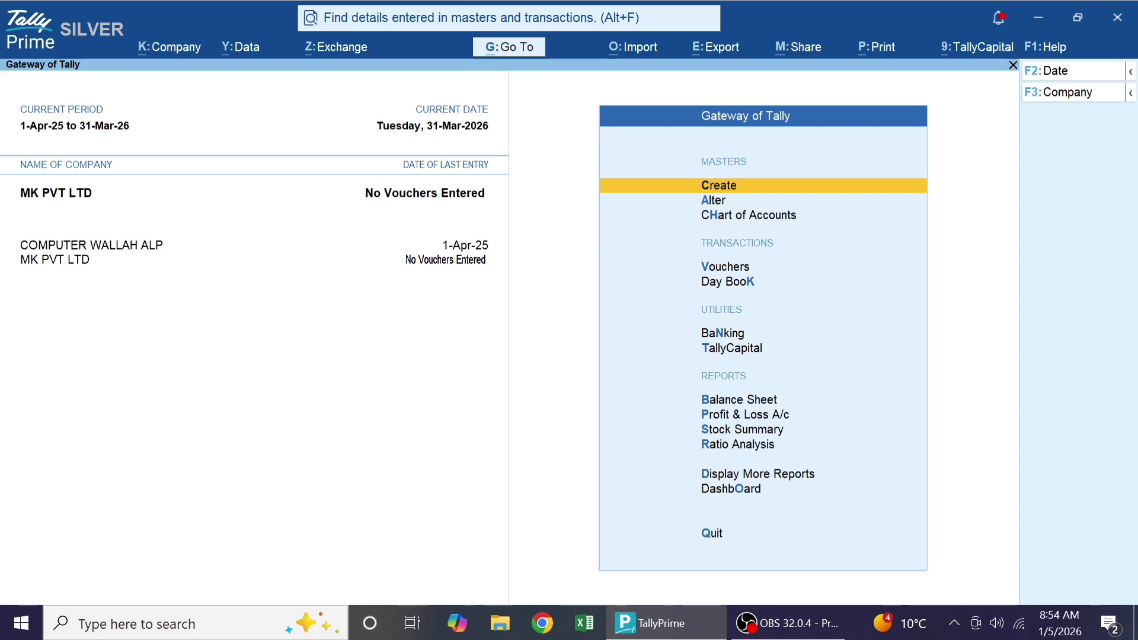
# - Shut the company COMPUTER WALLAH ALP and confirm closing it, leaving MK PVT LTD loaded
pyautogui.press('F3')
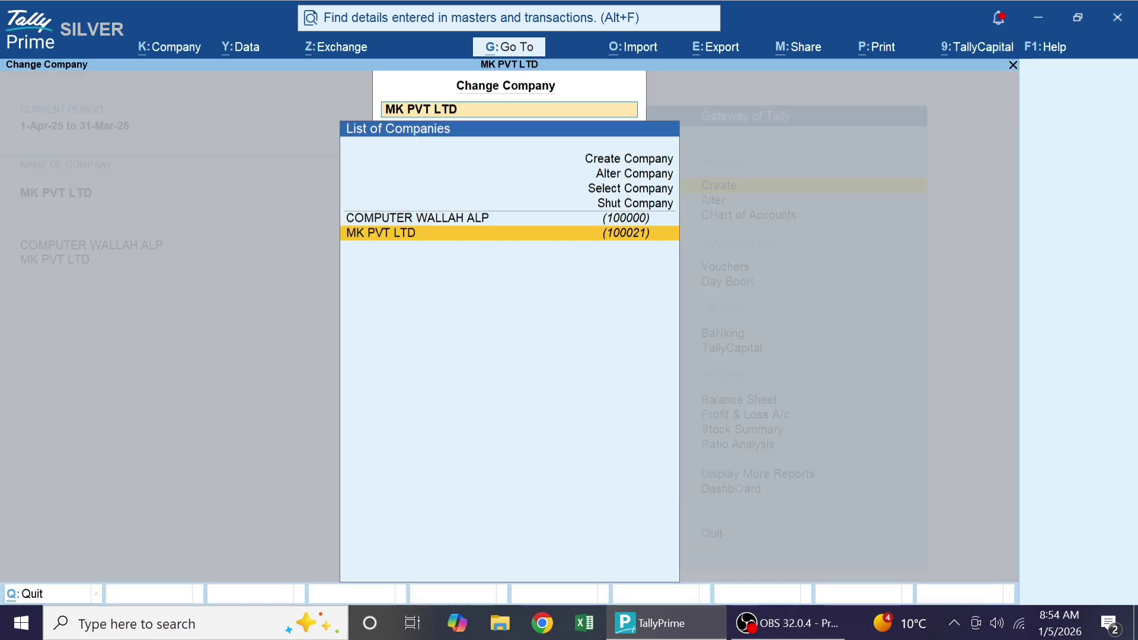
pyautogui.press('Up')
pyautogui.press('Up')
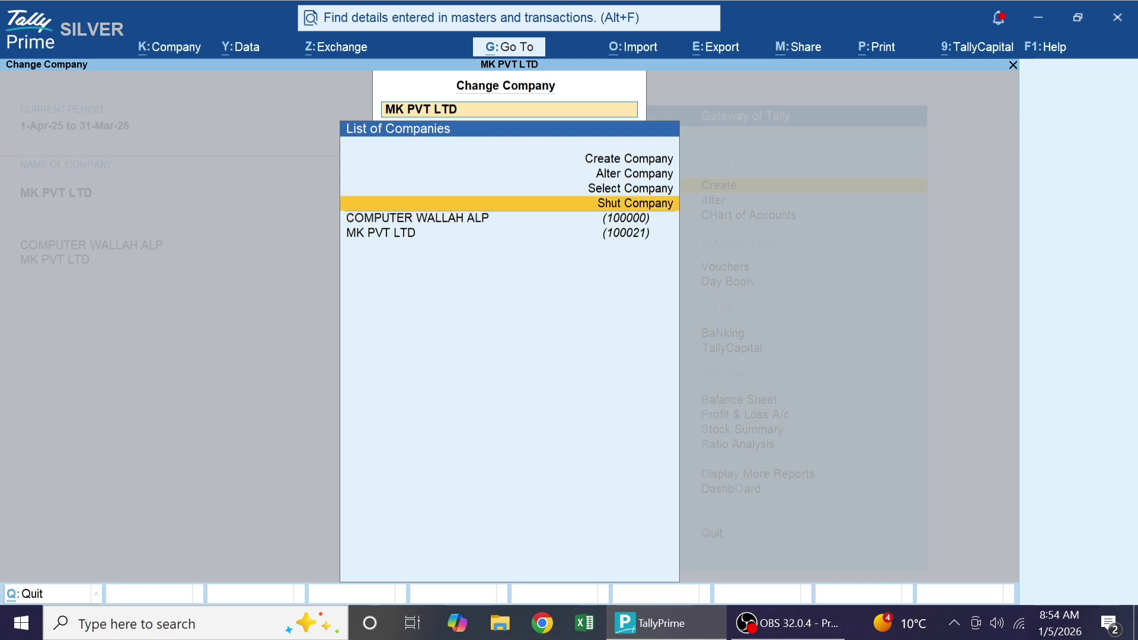
pyautogui.press('Return')
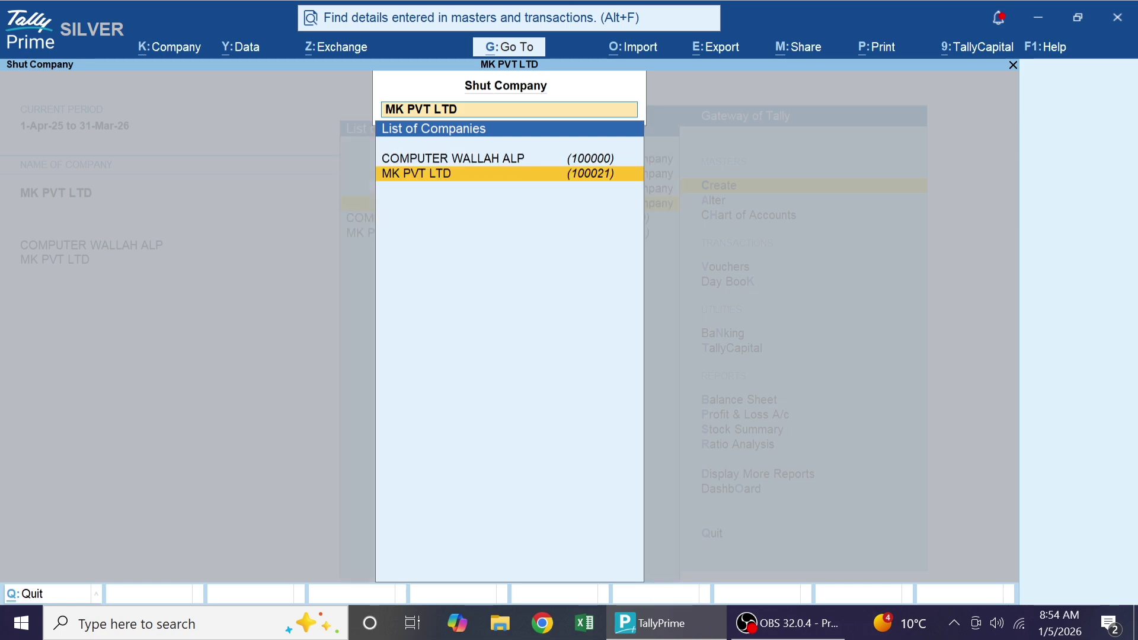
pyautogui.press('Up')
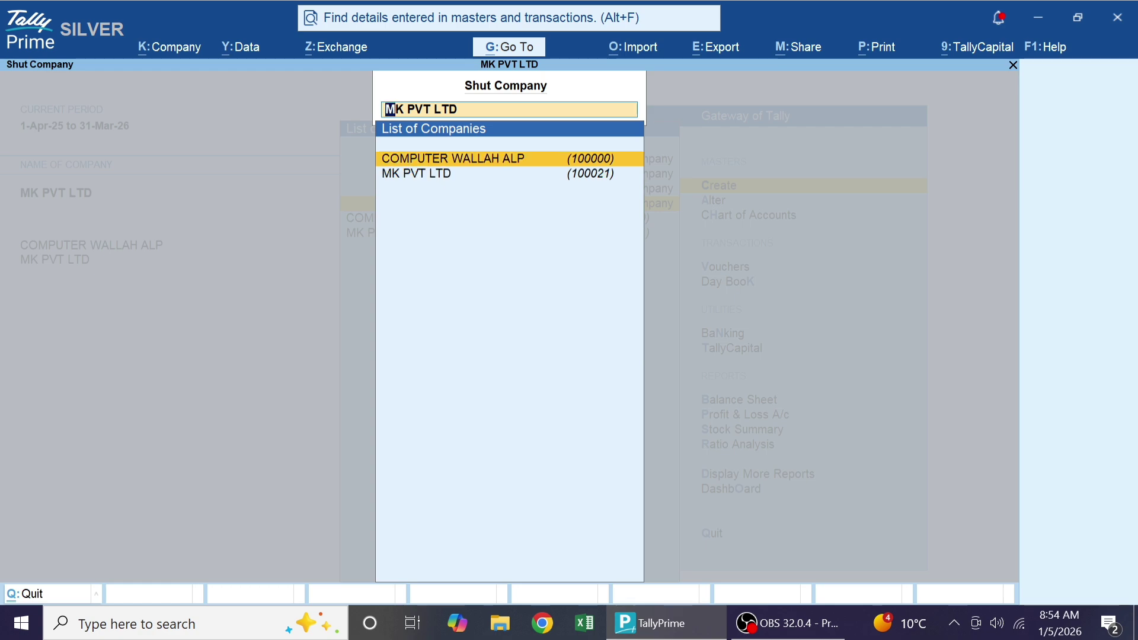
pyautogui.press('Return')
pyautogui.press('y')
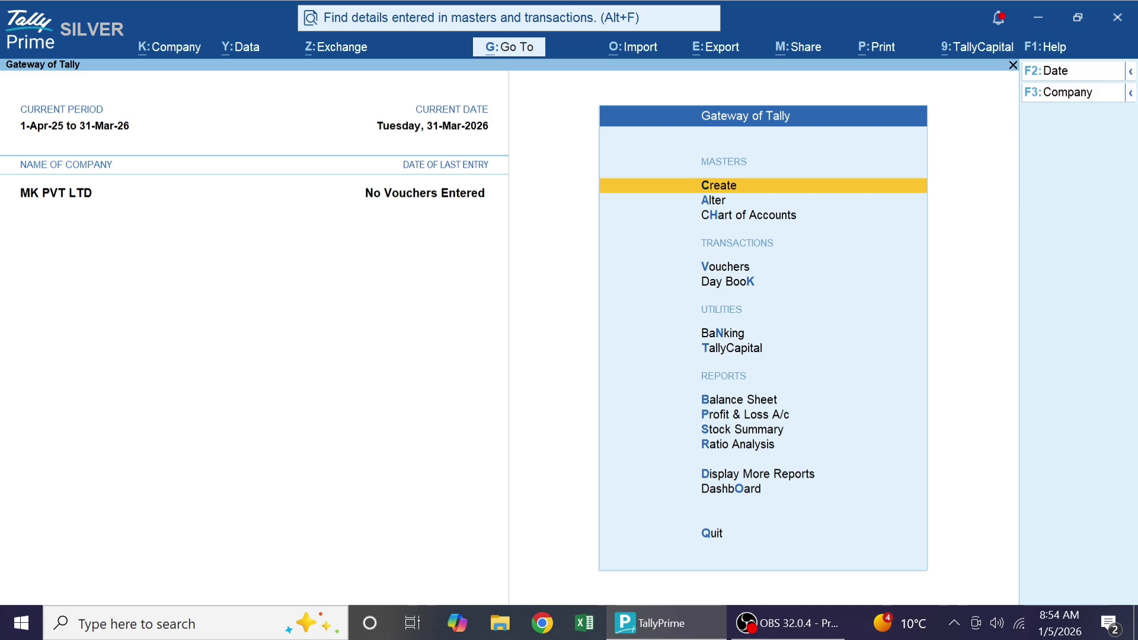
# - Choose MK PVT LTD as the active company and bring up the company management options
pyautogui.press('F3')
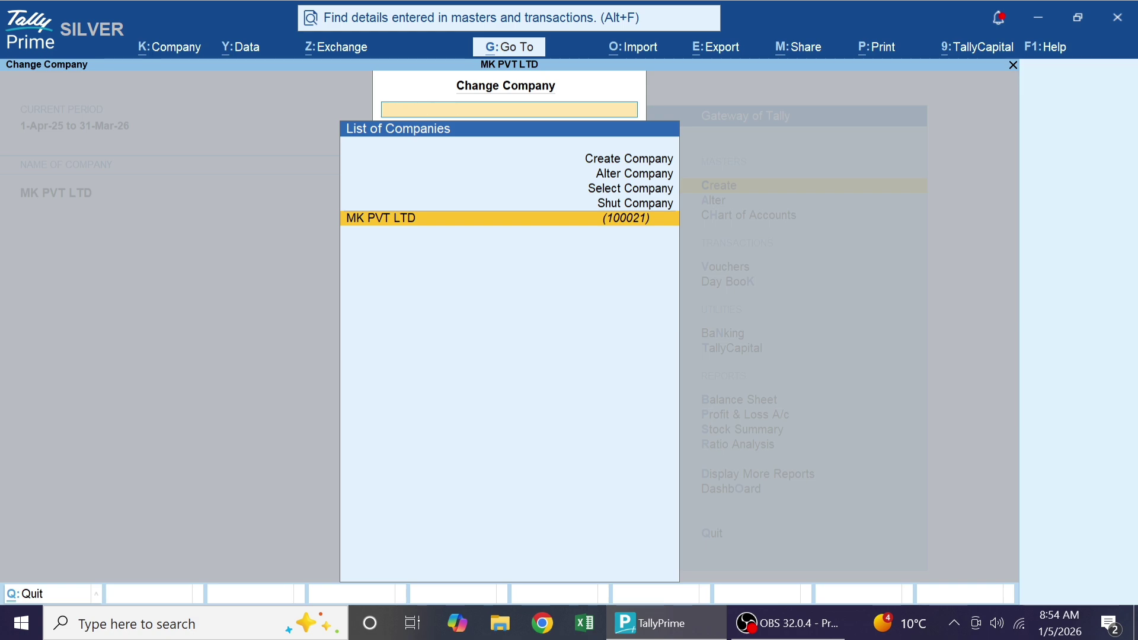
pyautogui.press('Return')
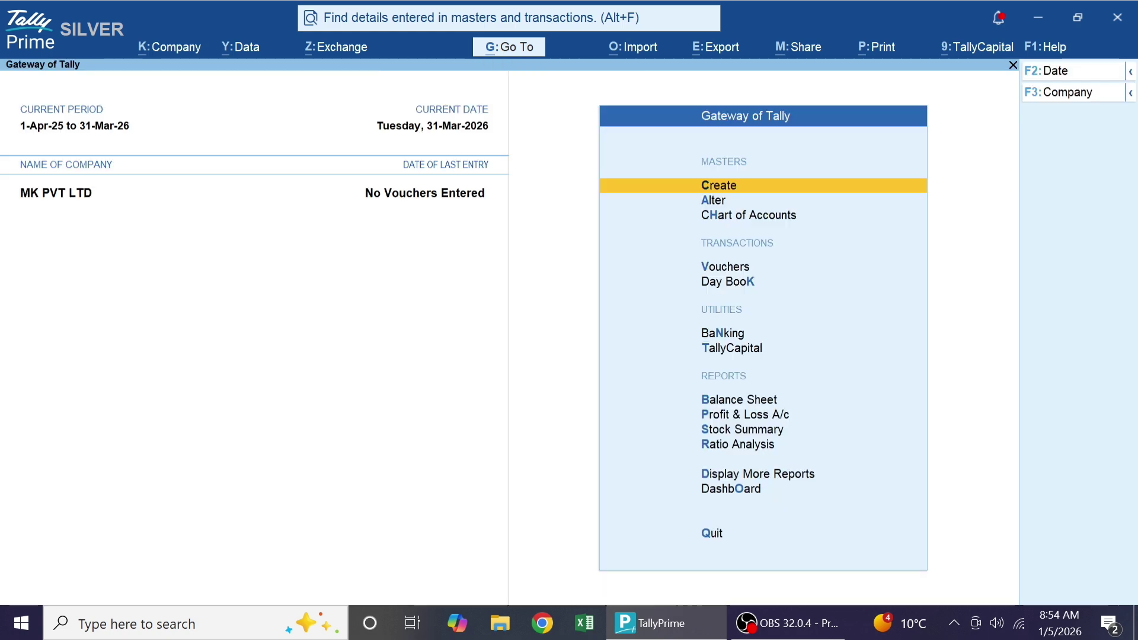
pyautogui.hotkey('alt', 'k')
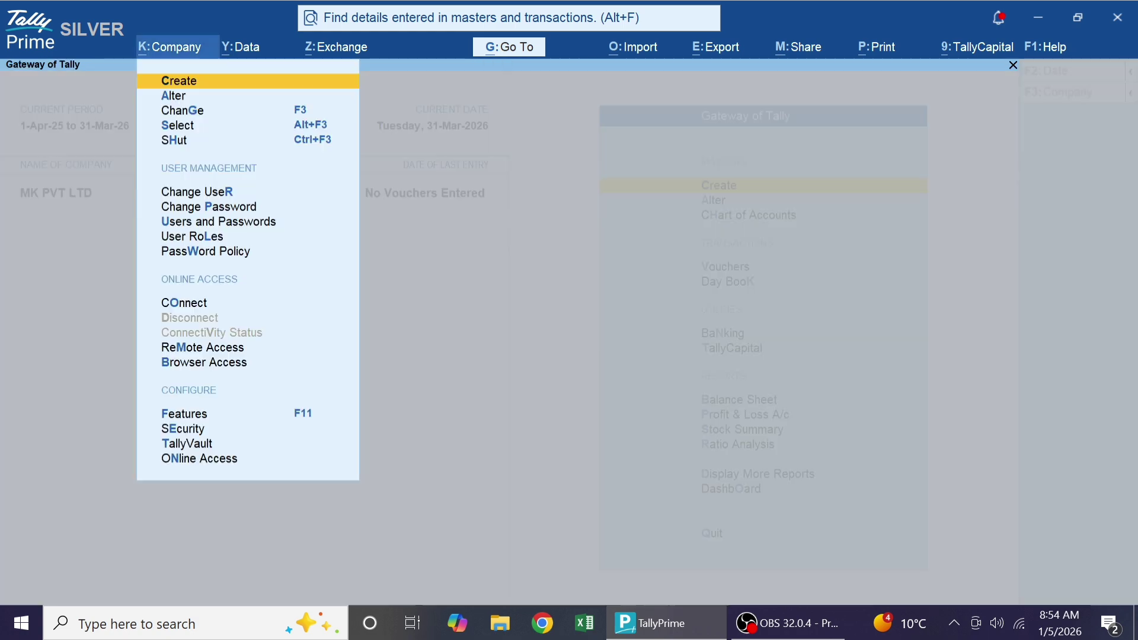